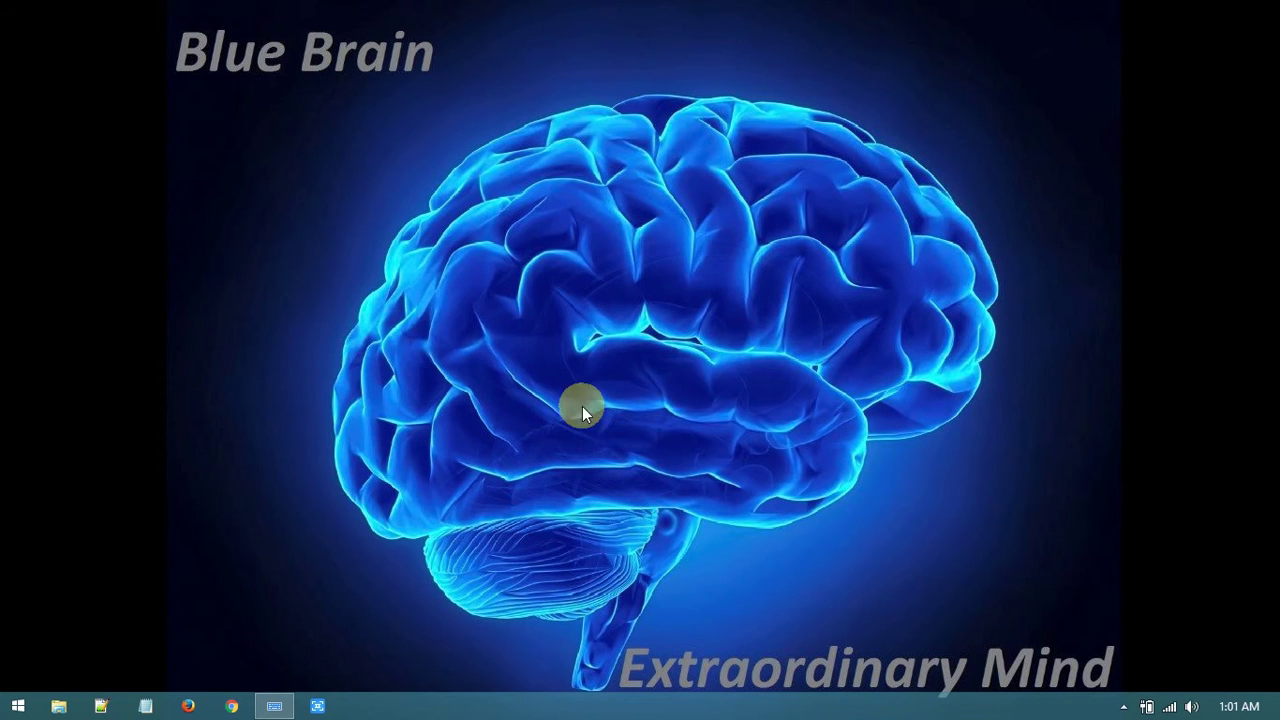
Step: Open Device Manager maximized and select Keyboard Device Filter under the expanded Keyboards category
right_click(17, 707)
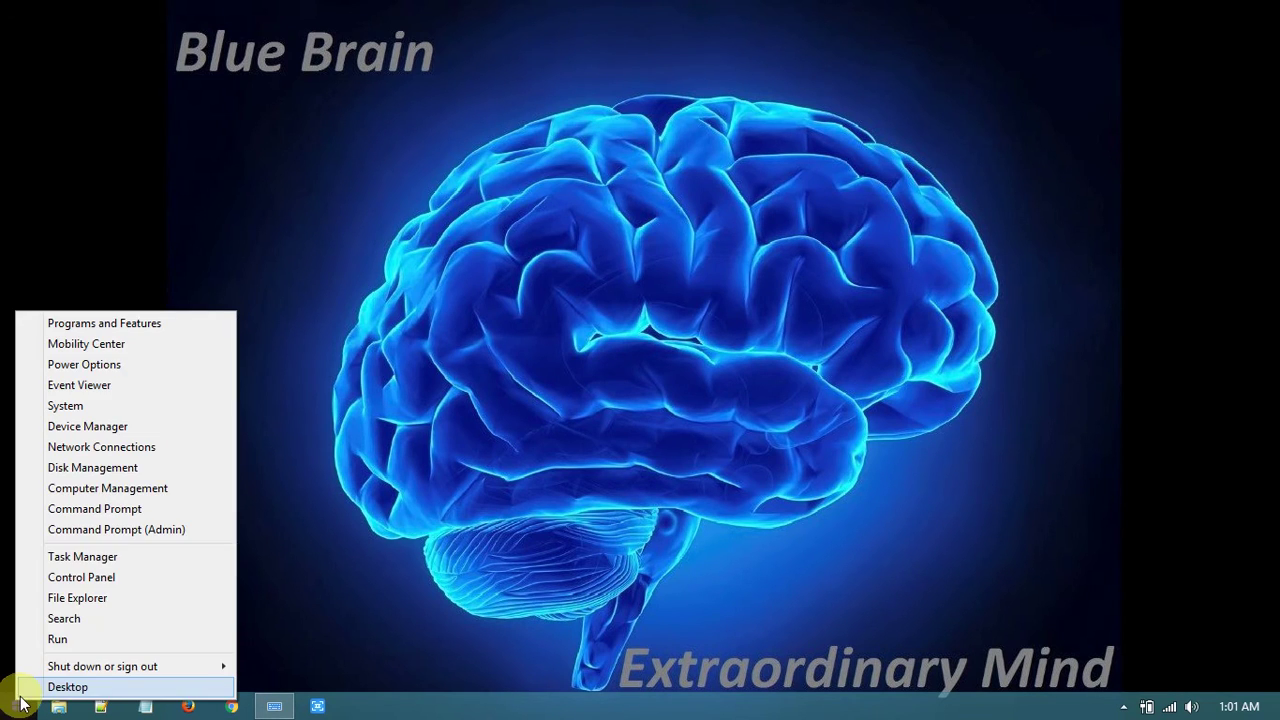
left_click(84, 428)
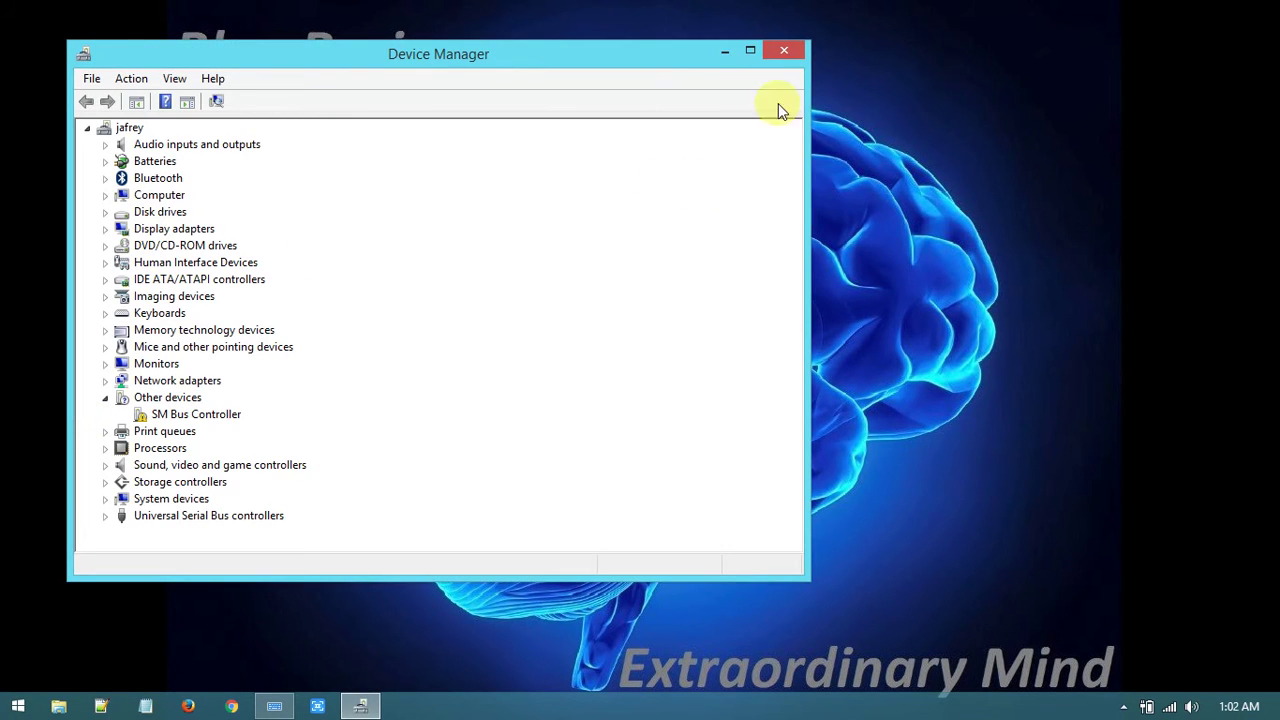
left_click(750, 51)
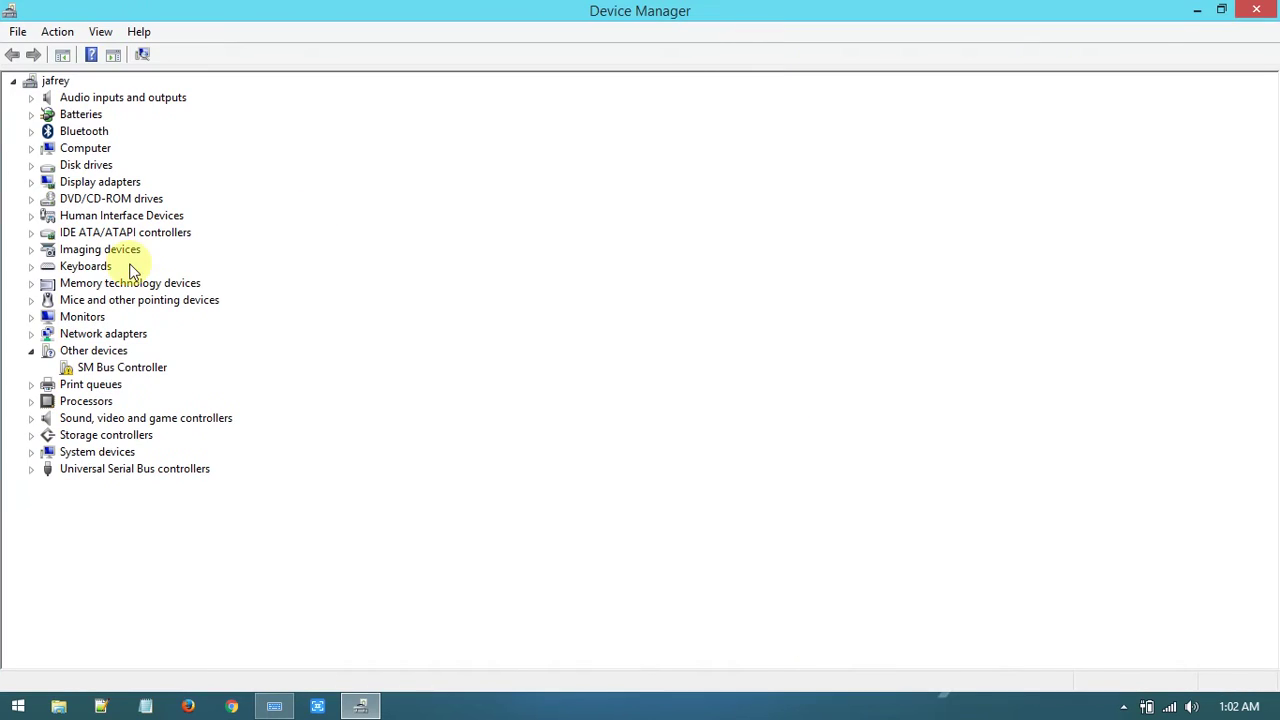
left_click(74, 268)
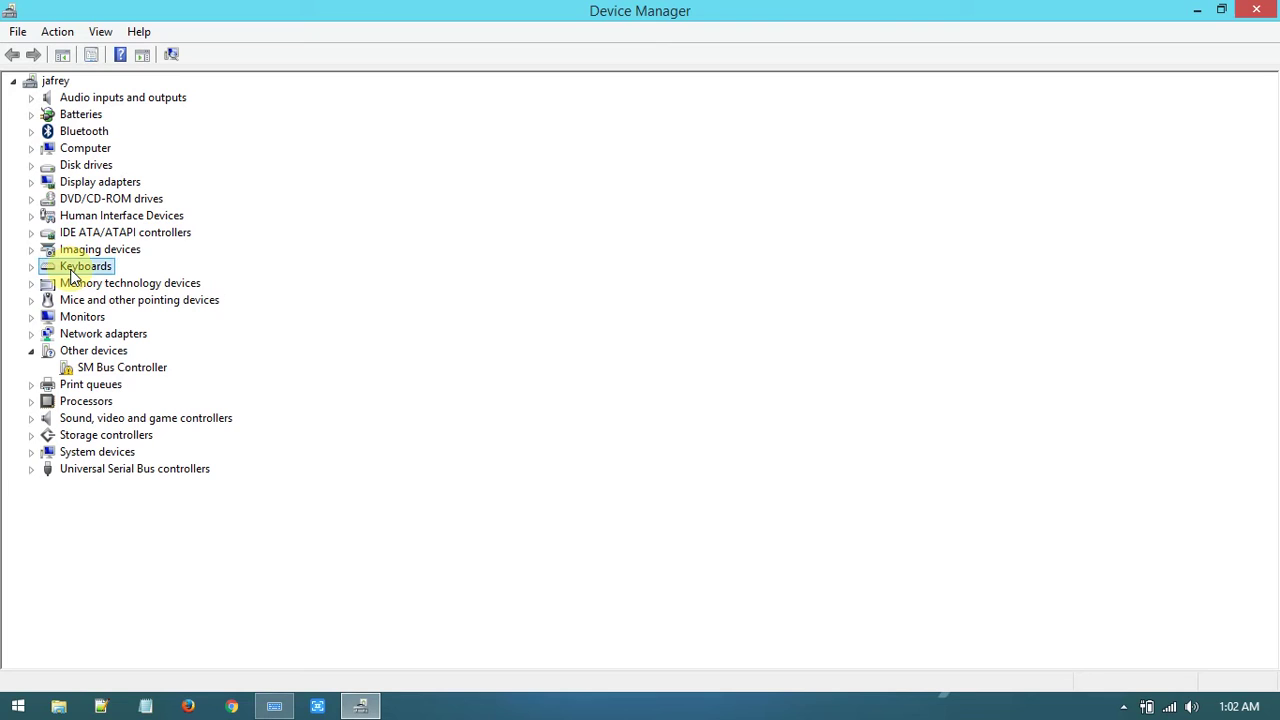
left_click(32, 268)
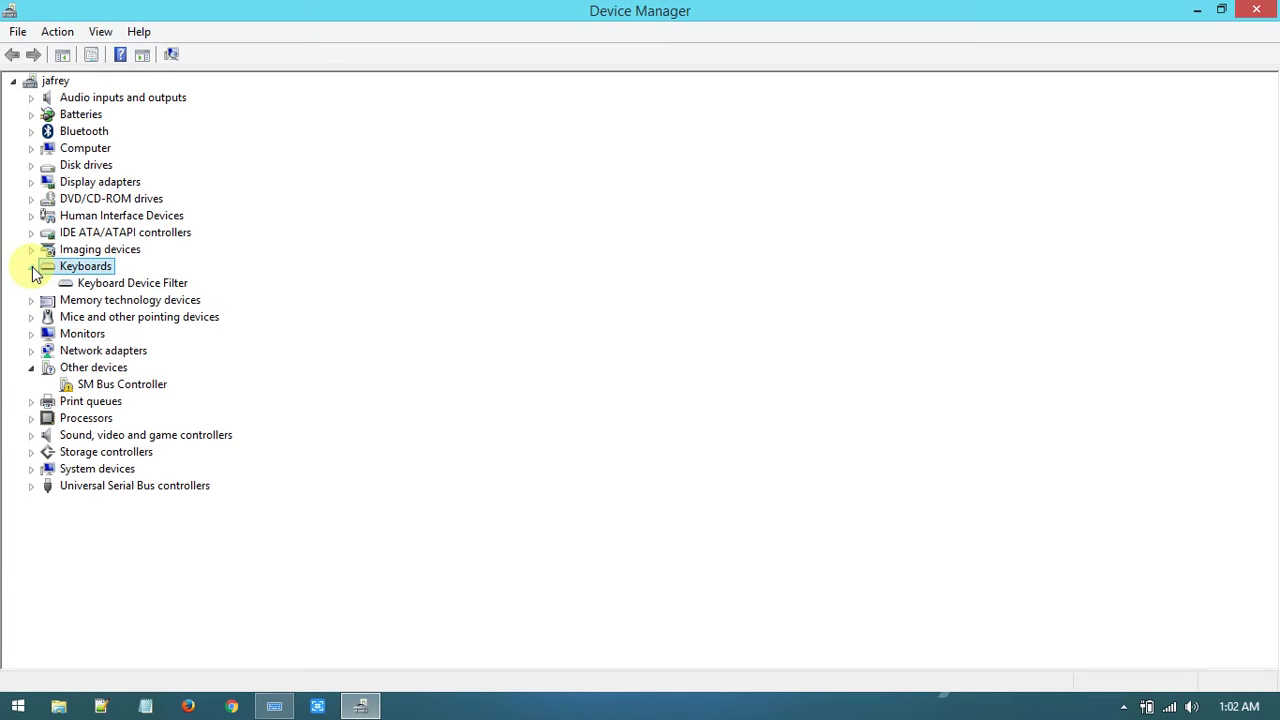
left_click(134, 286)
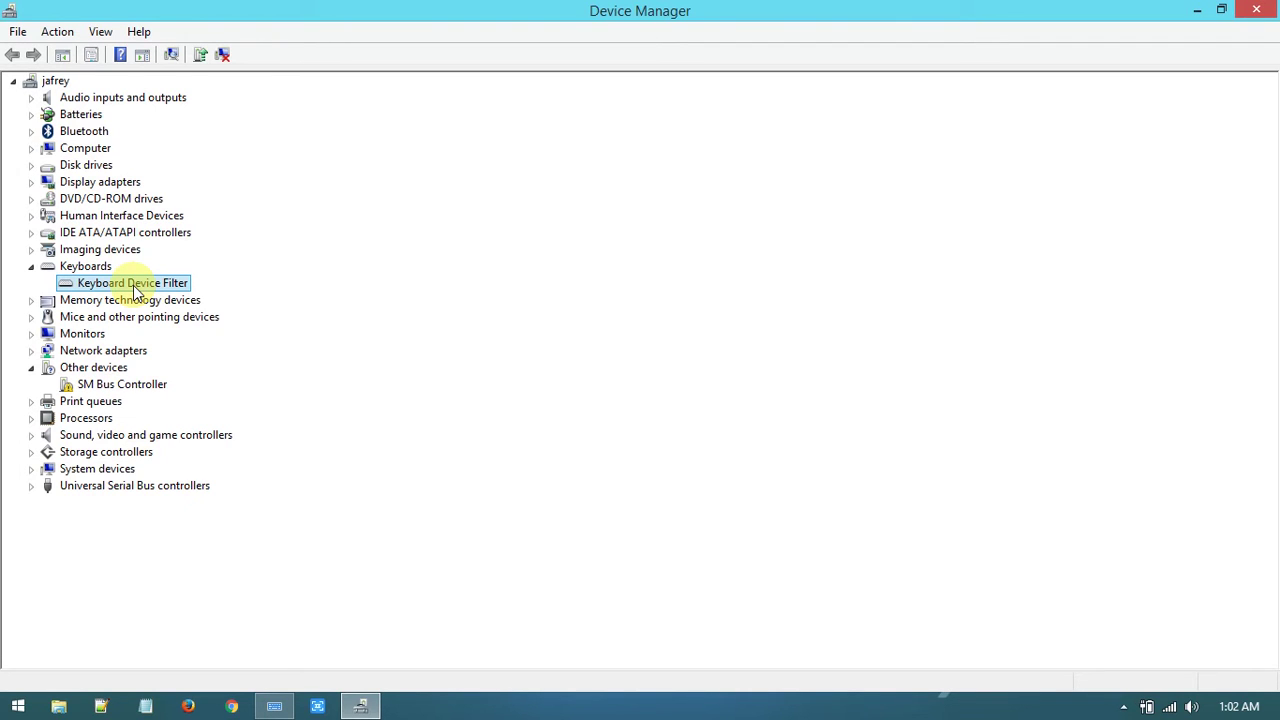
Step: Start Update Driver Software for Keyboard Device Filter from its context menu
right_click(136, 292)
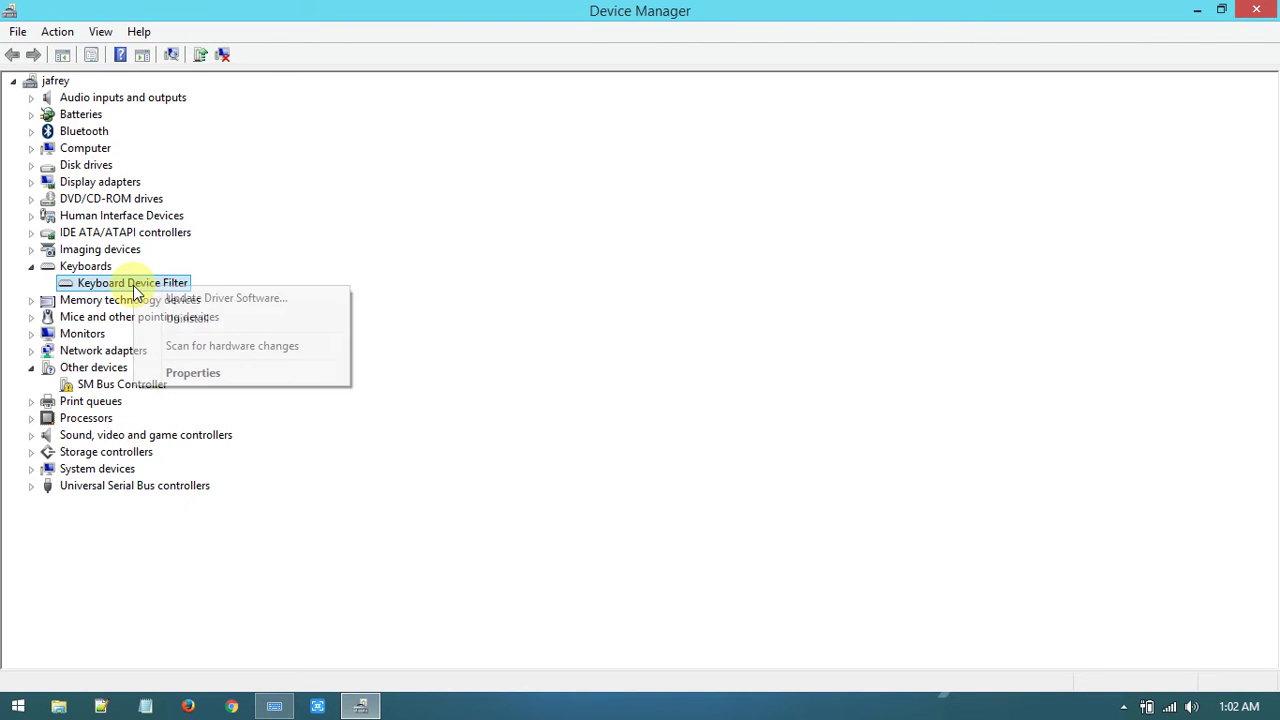
left_click(228, 300)
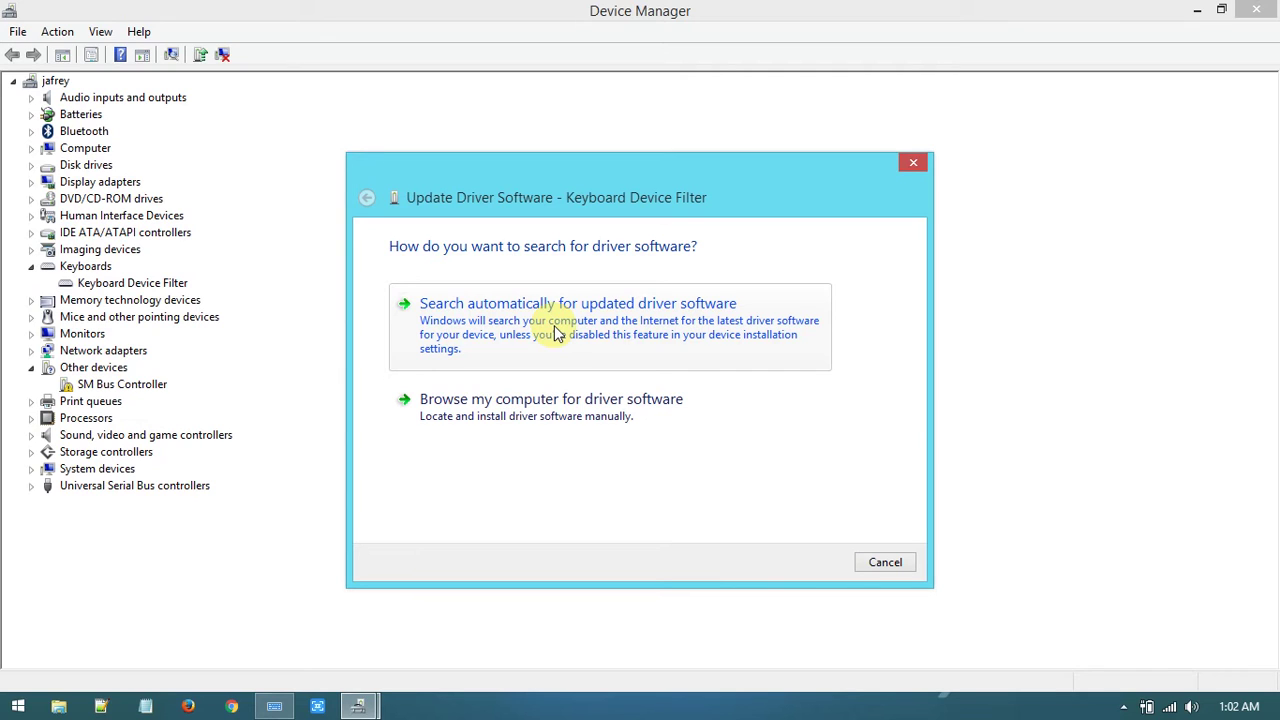
Step: Search automatically for an updated Keyboard Device Filter driver, finding the best one already installed
left_click(557, 333)
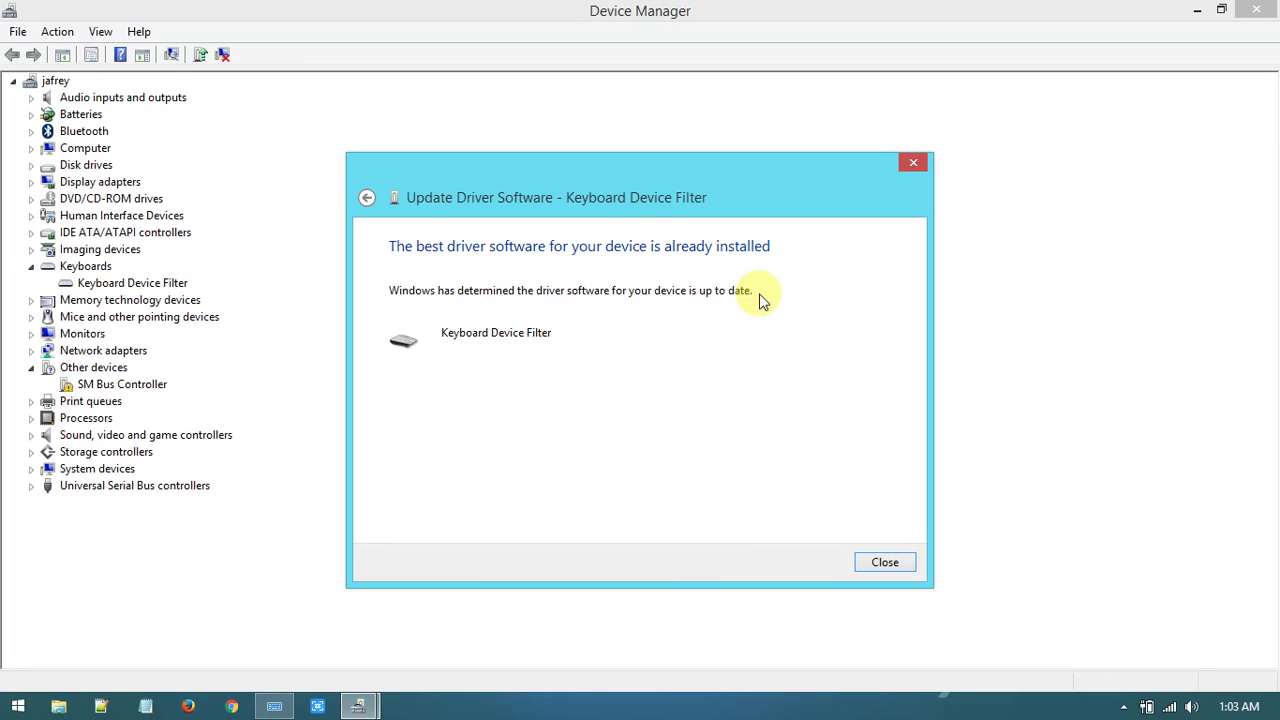
Step: Go back and choose to browse this computer for keyboard driver software
left_click(367, 200)
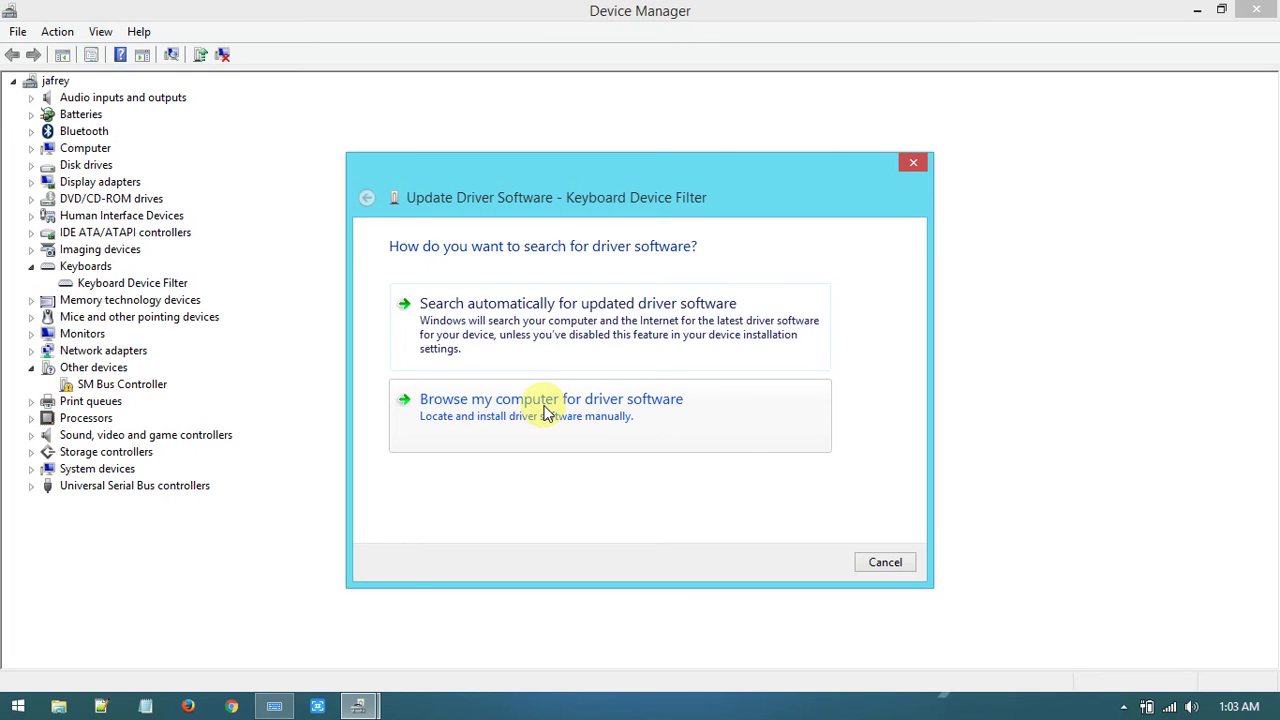
left_click(547, 414)
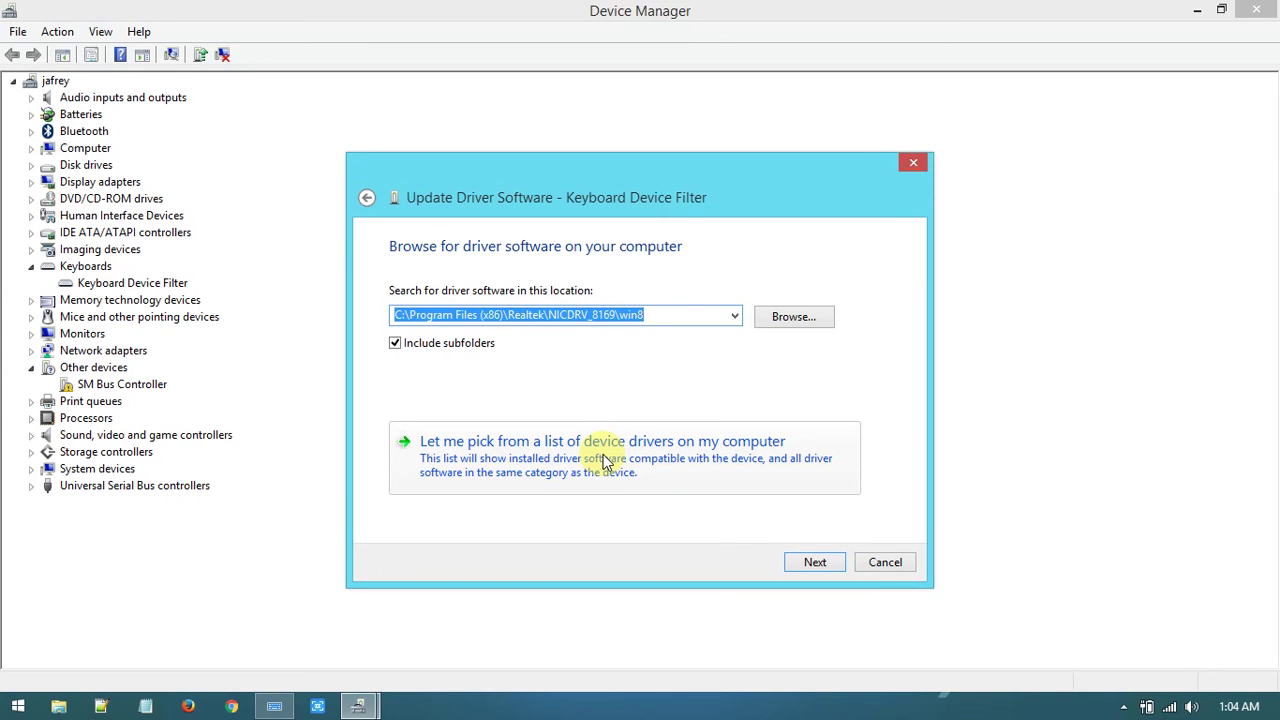
Step: Pick PC/AT Enhanced PS/2 Keyboard (101/102-Key) from the compatible driver list and install it
left_click(604, 462)
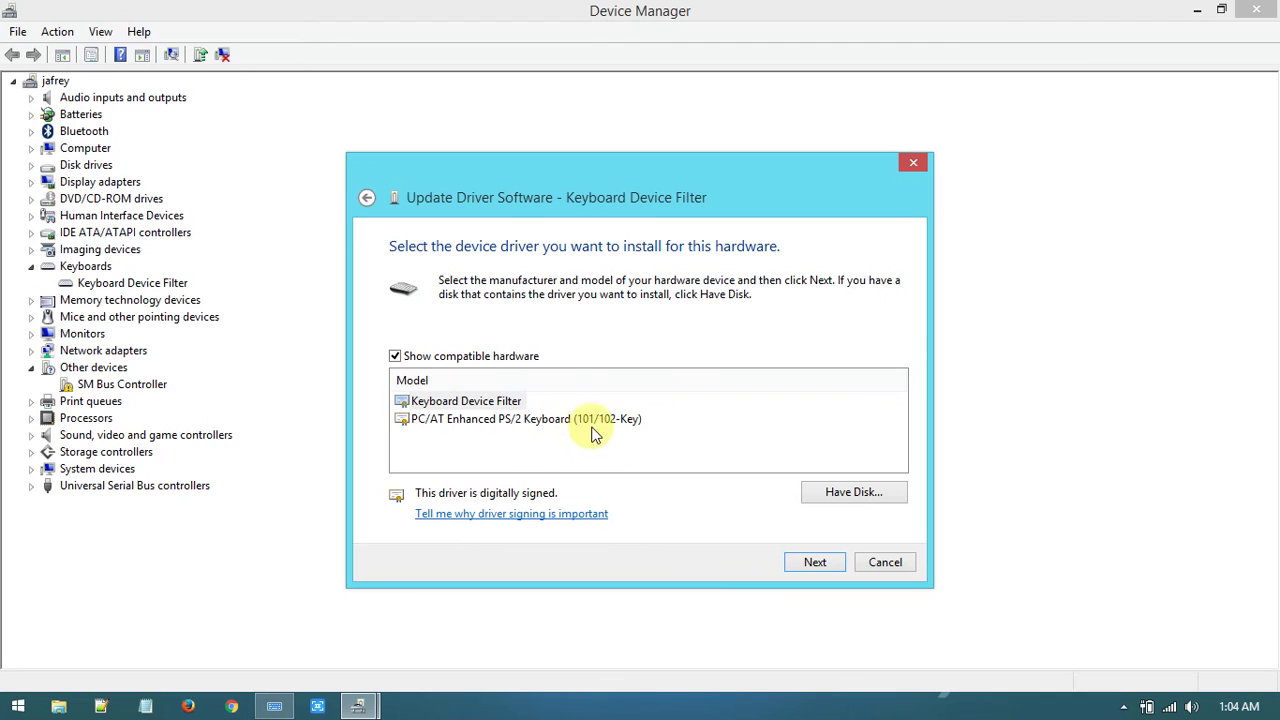
left_click(565, 425)
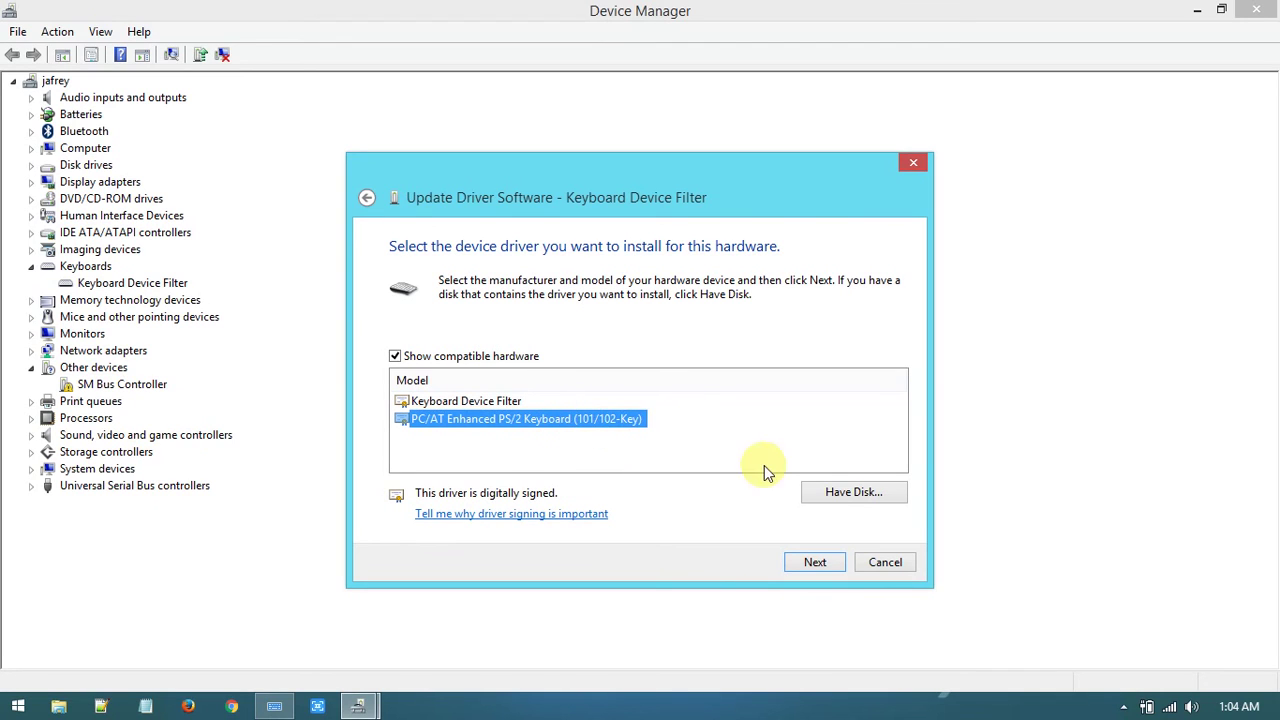
left_click(819, 560)
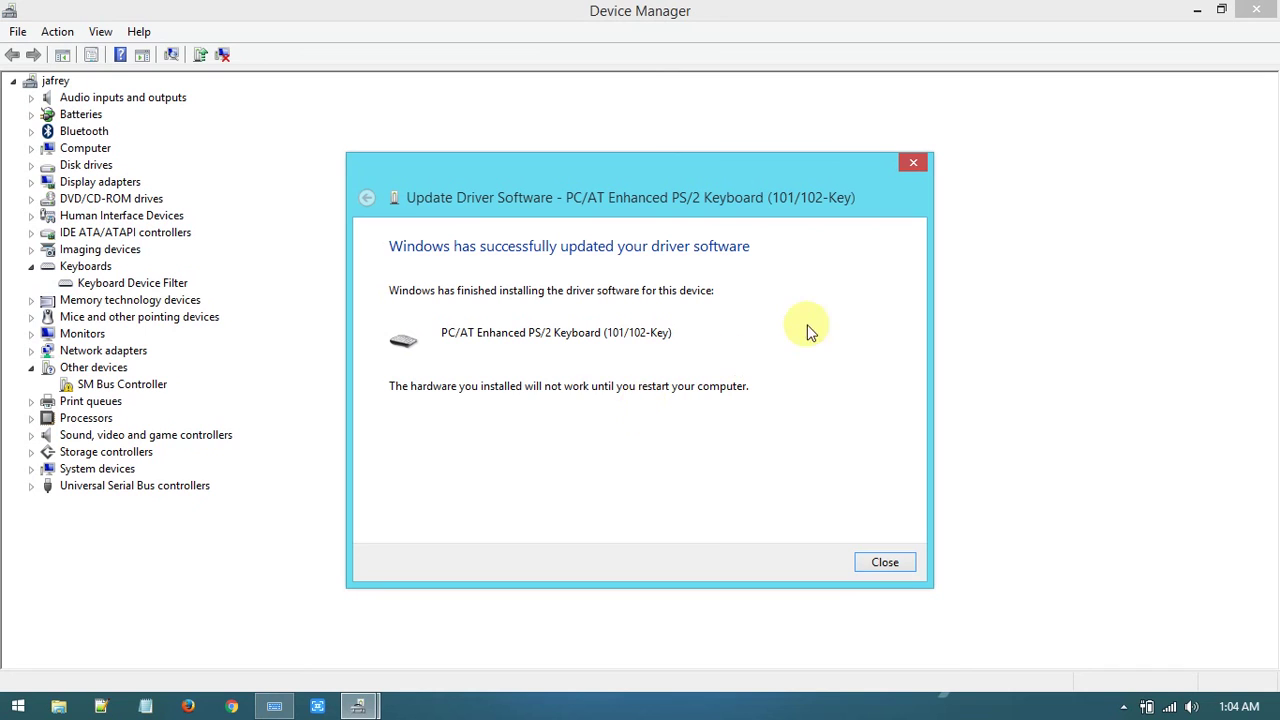
Step: Close the finished update wizard and decline the restart prompt
left_click(913, 165)
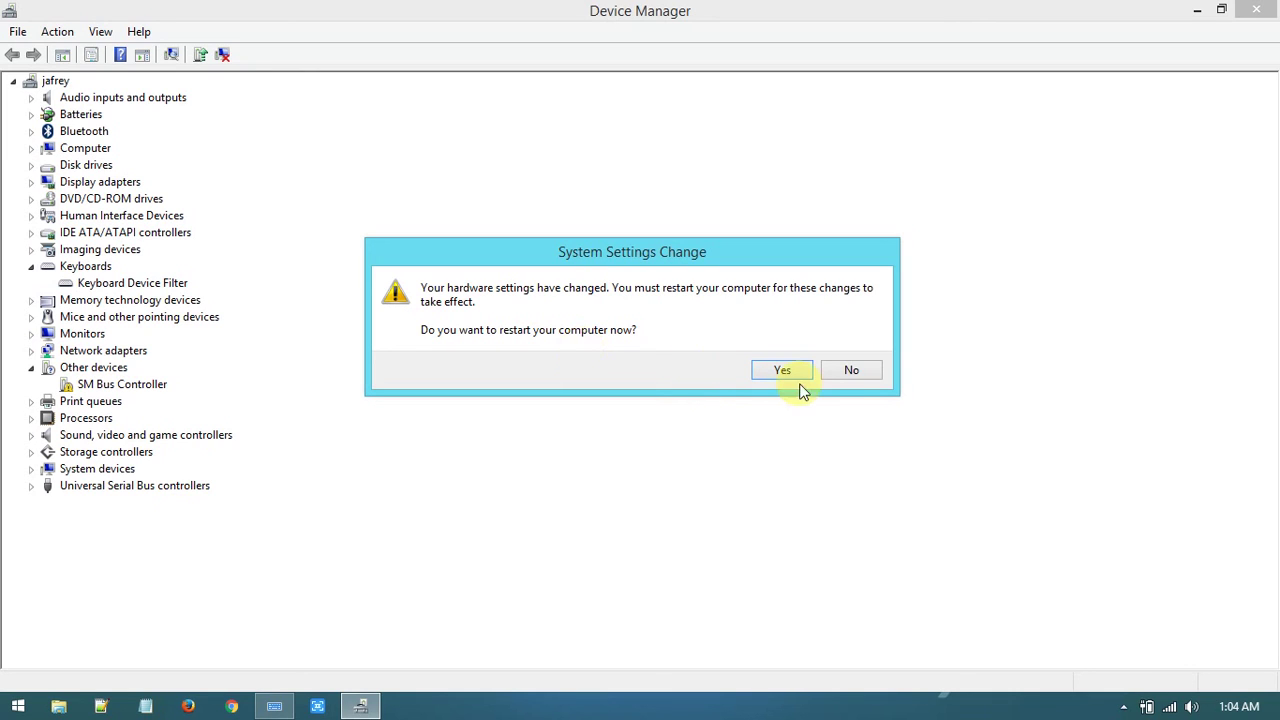
left_click(850, 370)
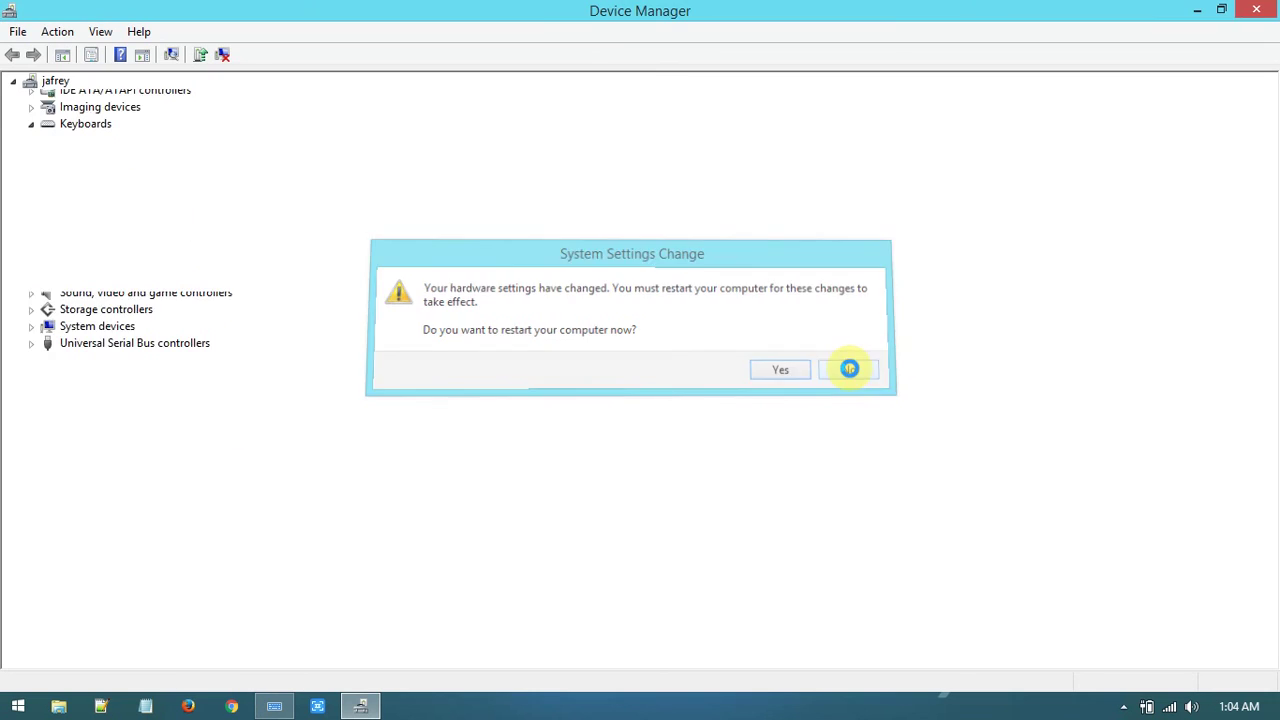
Step: Close the Device Manager window to return to the Blue Brain desktop
left_click(1256, 9)
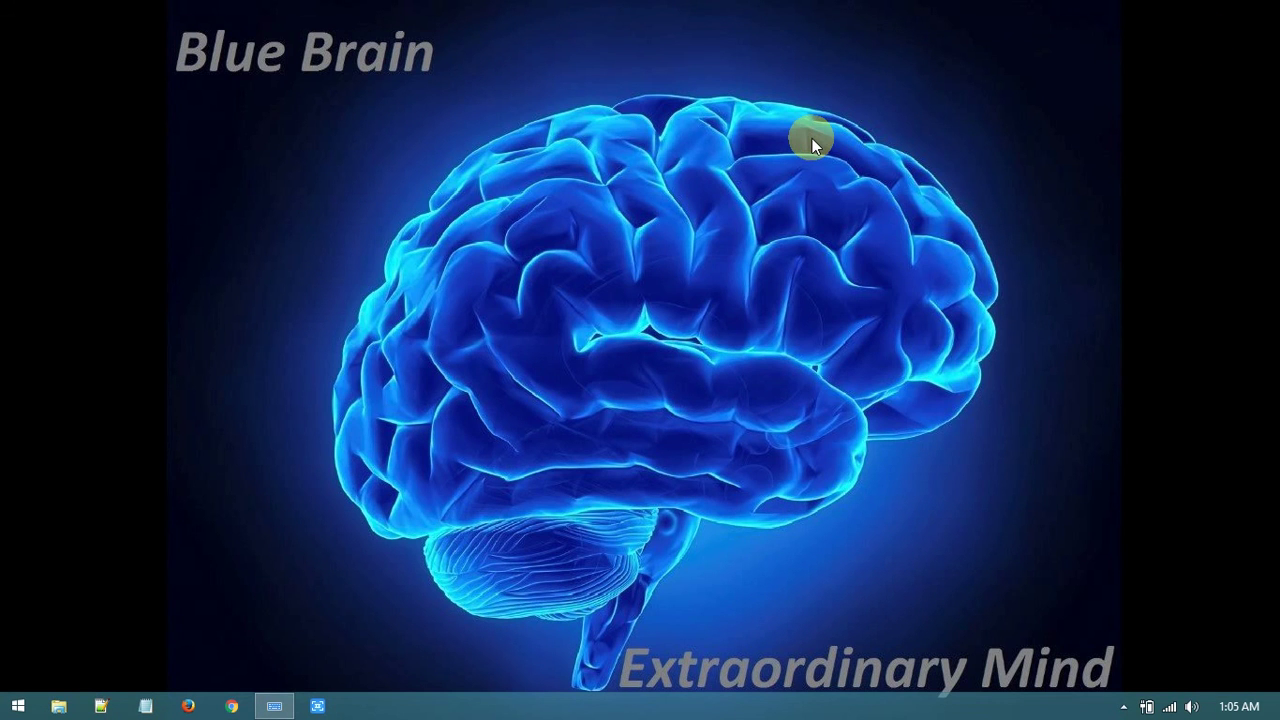